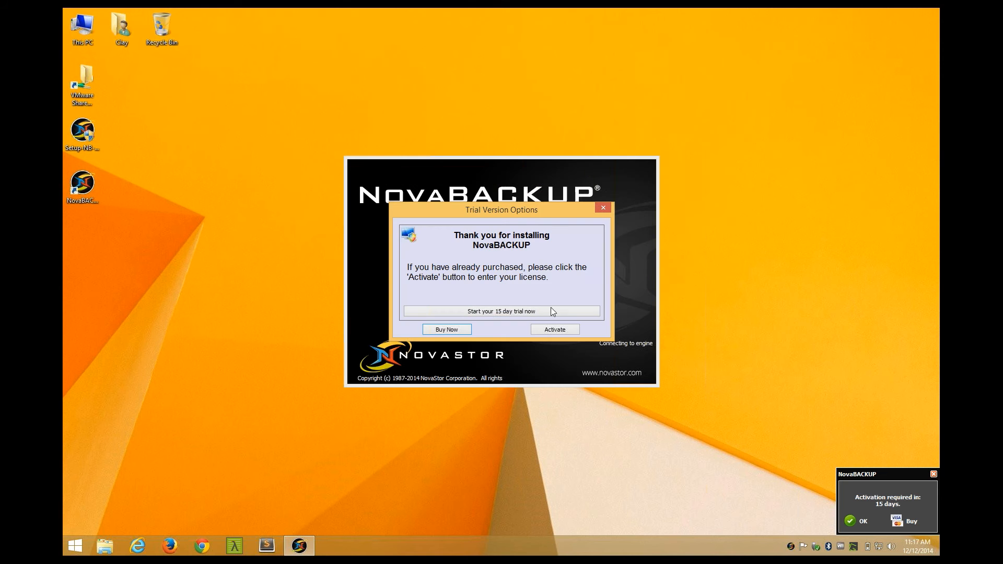
# Start the 15-day NovaBACKUP trial and dismiss the activation notice.
pyautogui.click(529, 313)
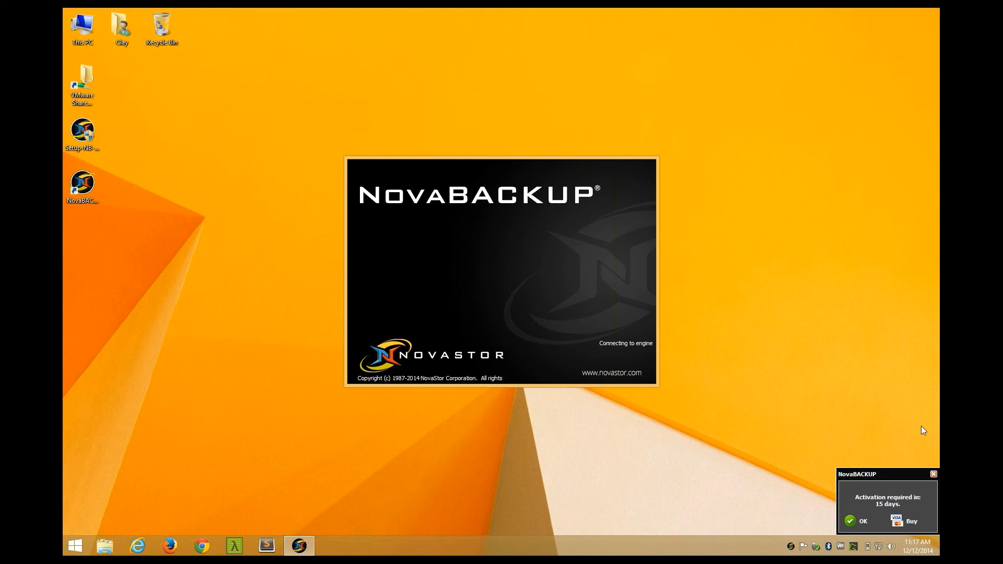
pyautogui.click(934, 474)
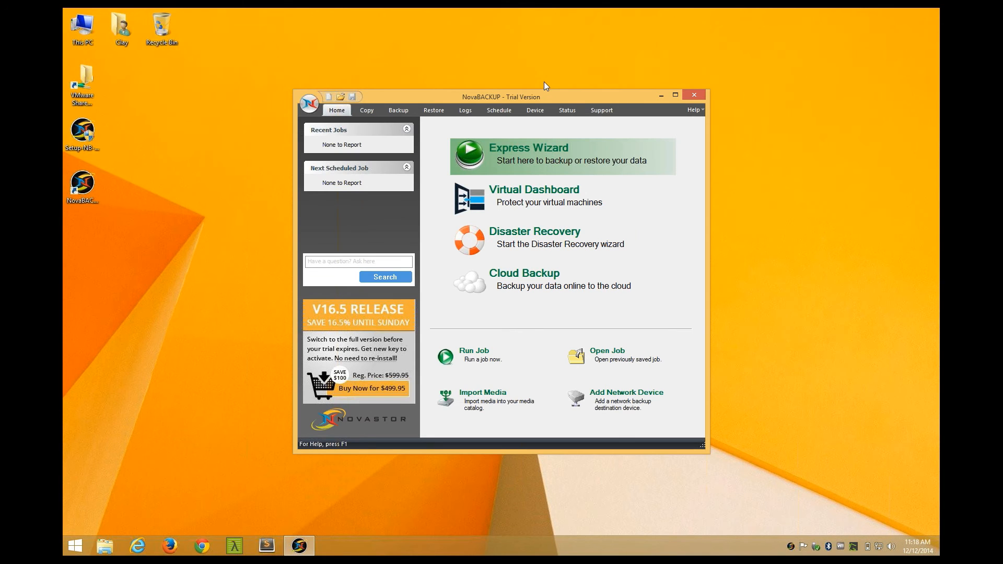
# Open the backup page of NovaBACKUP for setting up a backup job.
pyautogui.click(696, 110)
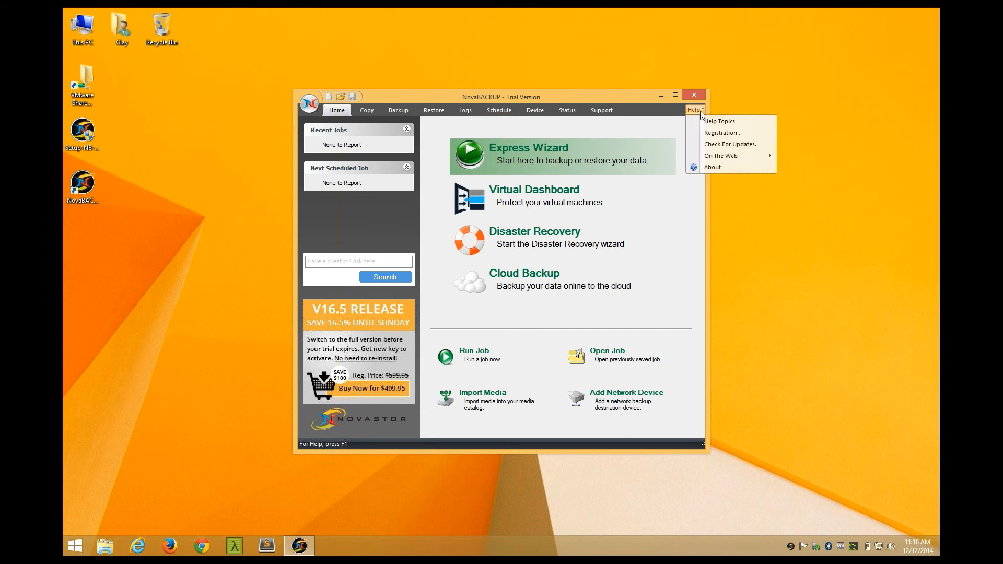
pyautogui.click(634, 93)
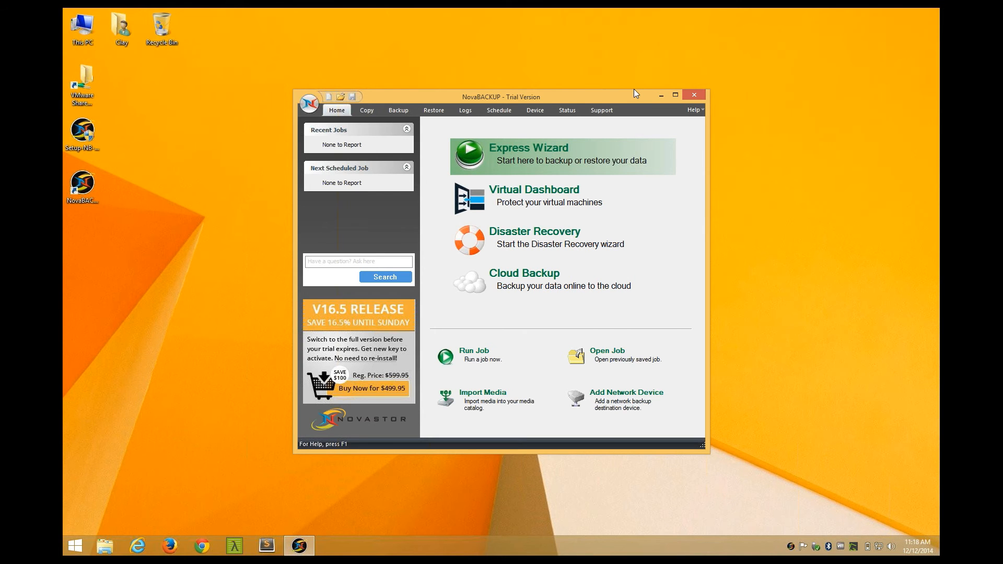
pyautogui.click(403, 109)
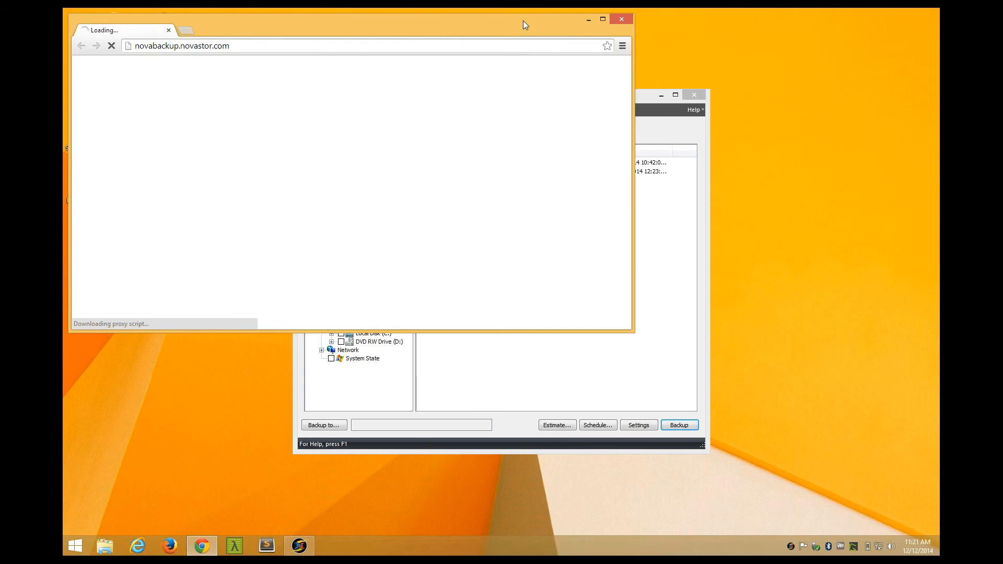
# Load drive.google.com in the Chrome window and close the NovaBACKUP window.
pyautogui.moveTo(523, 20); pyautogui.dragTo(654, 34)
pyautogui.click(632, 57)
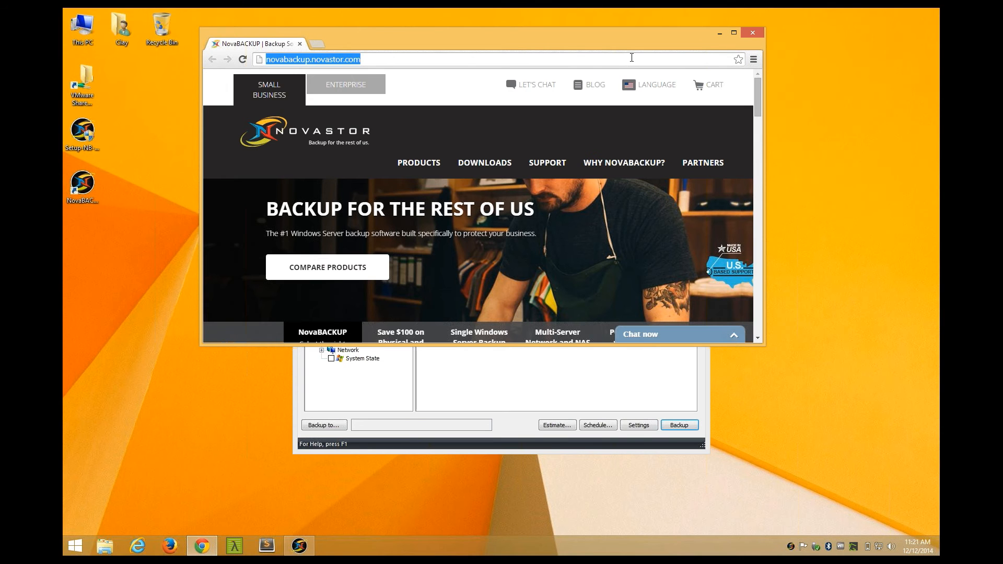
pyautogui.write('drive.google.com')
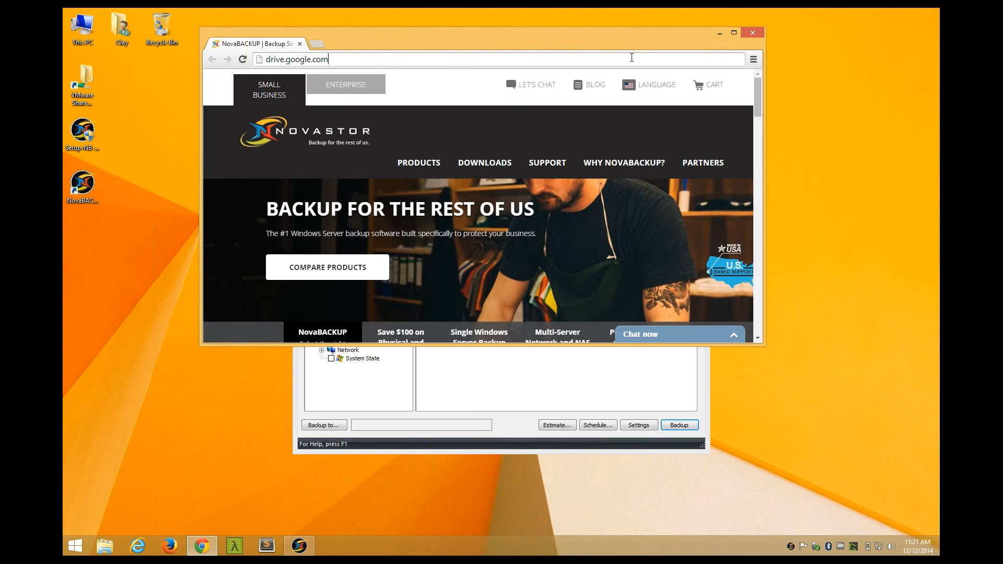
pyautogui.press('Return')
pyautogui.click(490, 368)
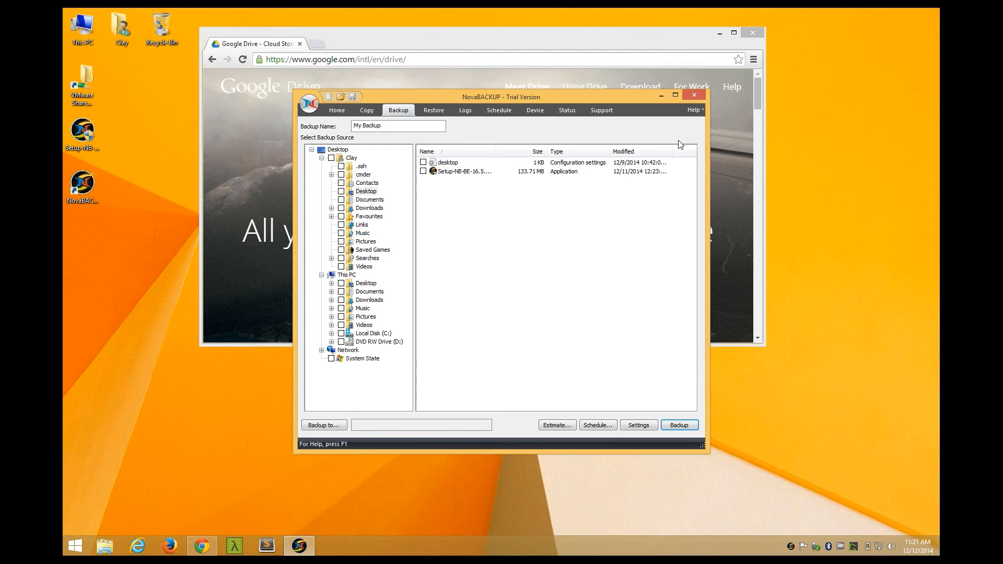
pyautogui.click(697, 95)
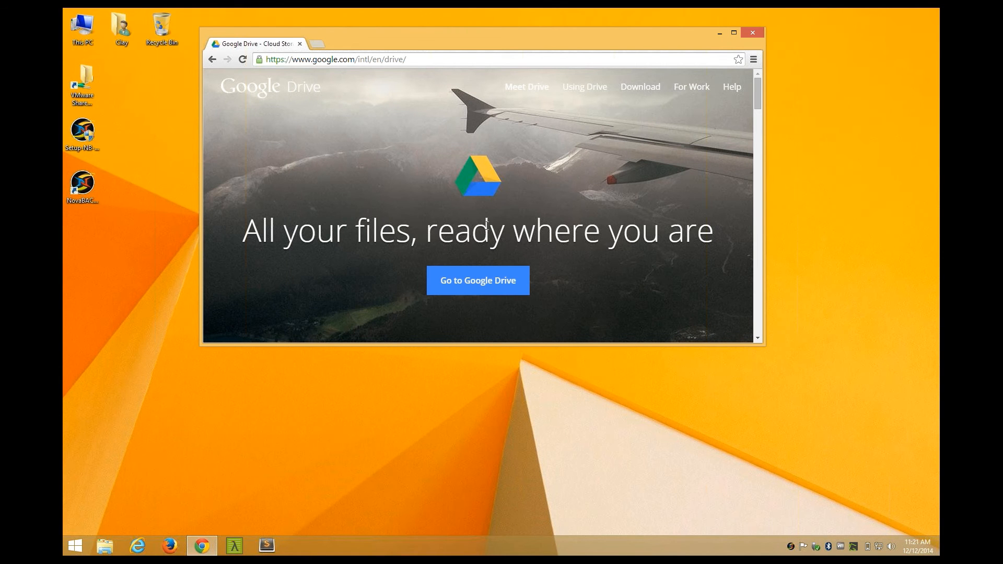
# Download Google Drive for the computer from its download page, install it and close the installer.
pyautogui.click(642, 87)
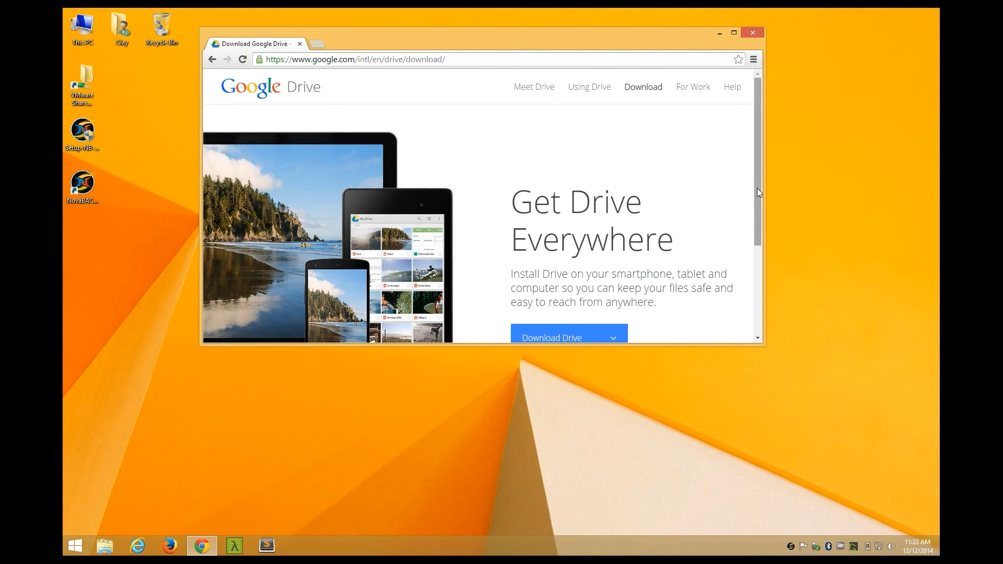
pyautogui.moveTo(757, 189); pyautogui.dragTo(758, 211)
pyautogui.moveTo(577, 290)
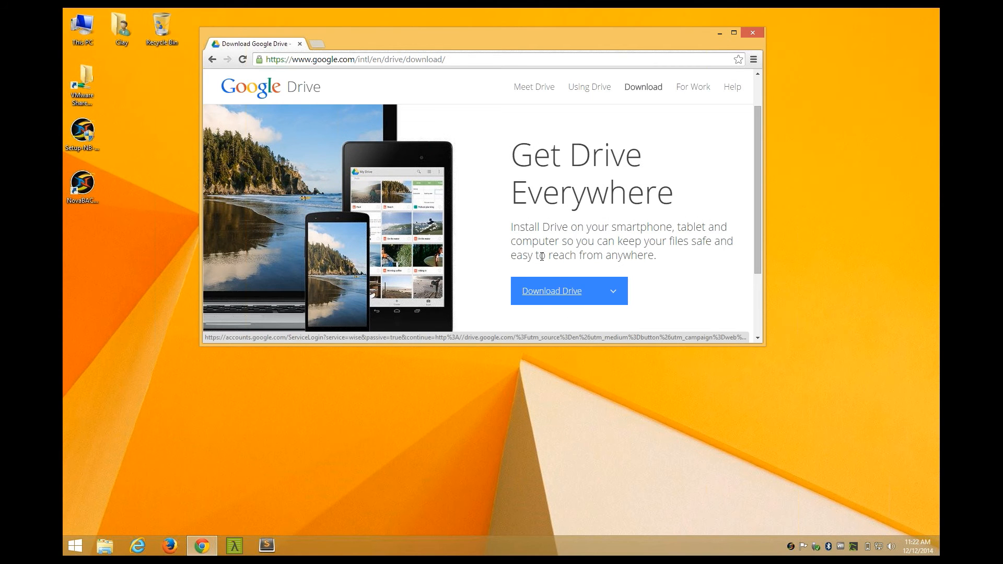
pyautogui.click(540, 293)
pyautogui.click(246, 426)
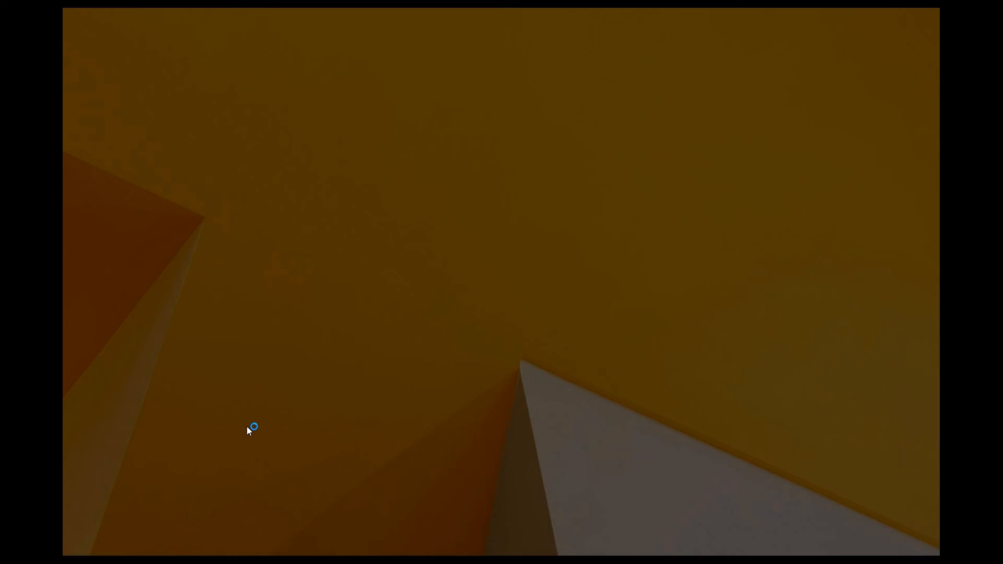
pyautogui.click(547, 299)
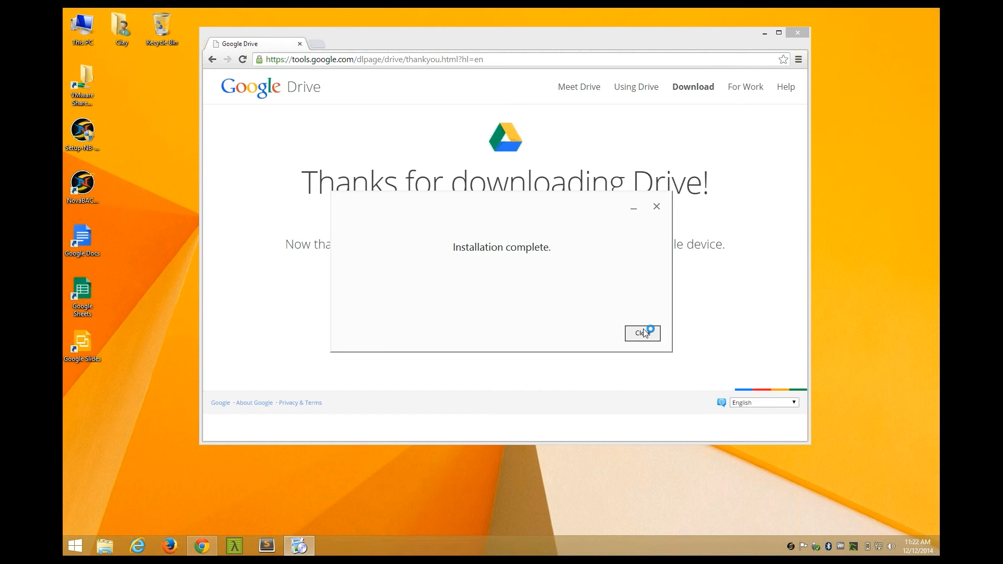
pyautogui.click(643, 332)
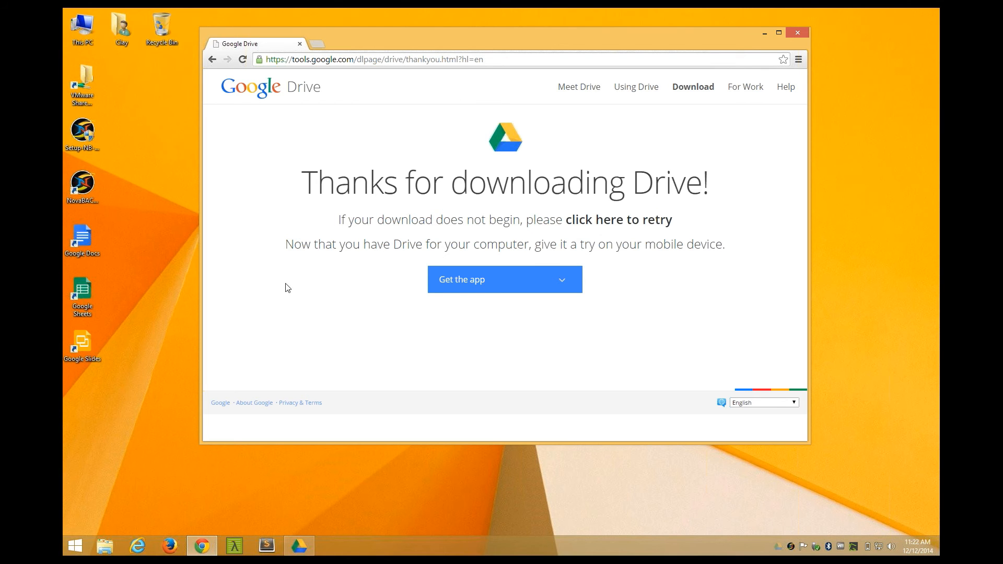
# Launch the installed Google Drive program and bring up its welcome wizard.
pyautogui.click(75, 546)
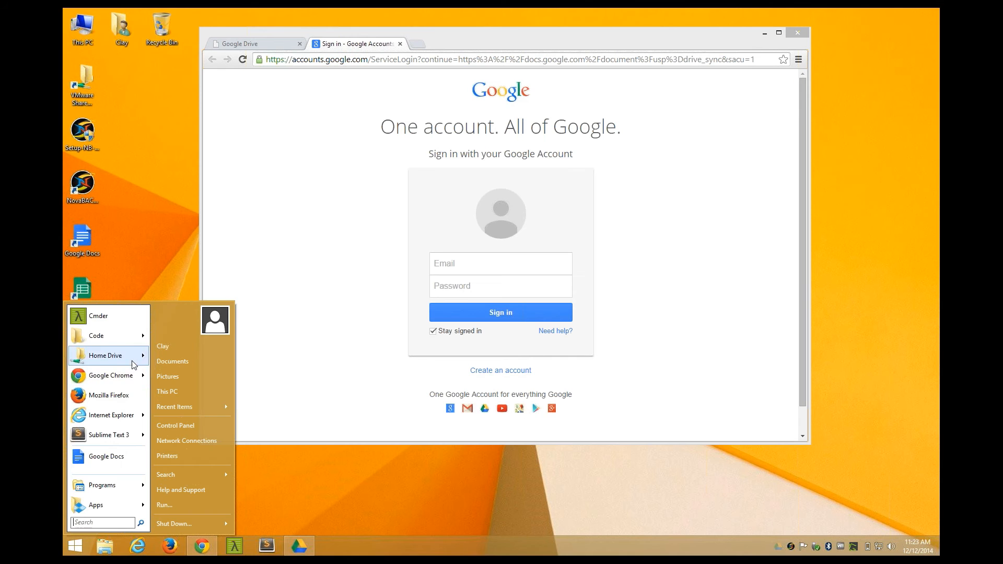
pyautogui.moveTo(116, 489)
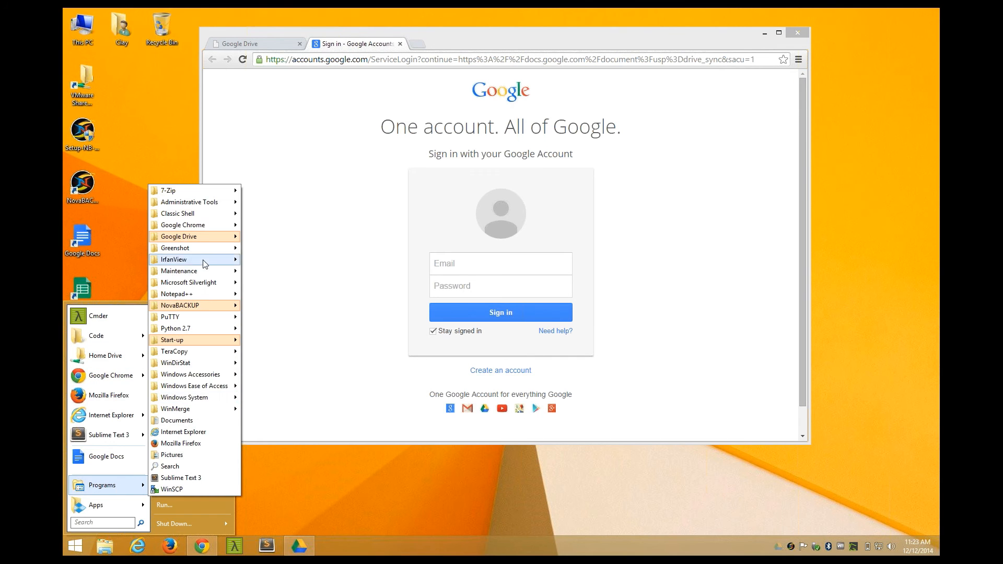
pyautogui.moveTo(205, 237)
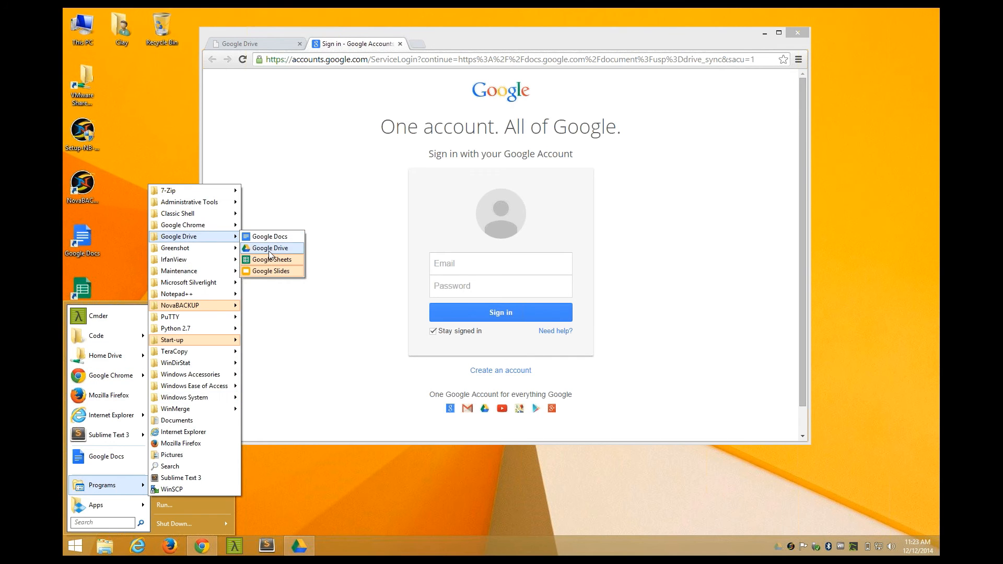
pyautogui.click(270, 247)
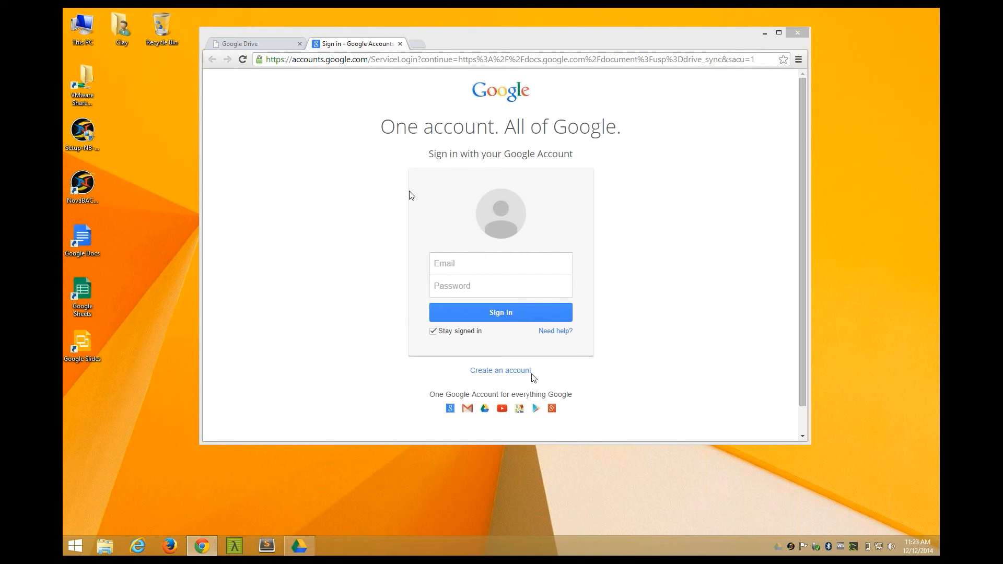
pyautogui.click(780, 548)
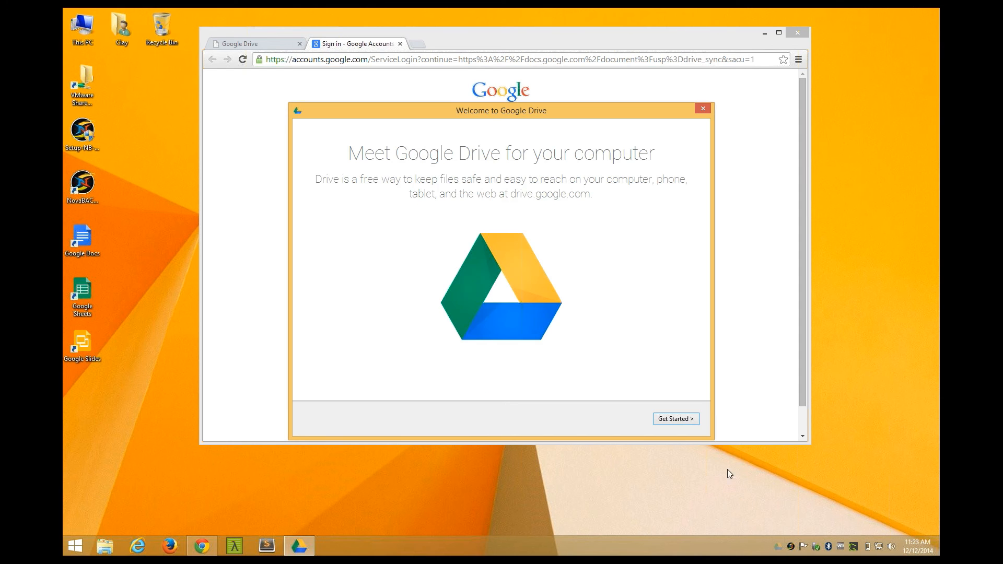
# Go through the Google Drive welcome wizard and finish it without sending crash reports or using the advanced setup.
pyautogui.press('Return')
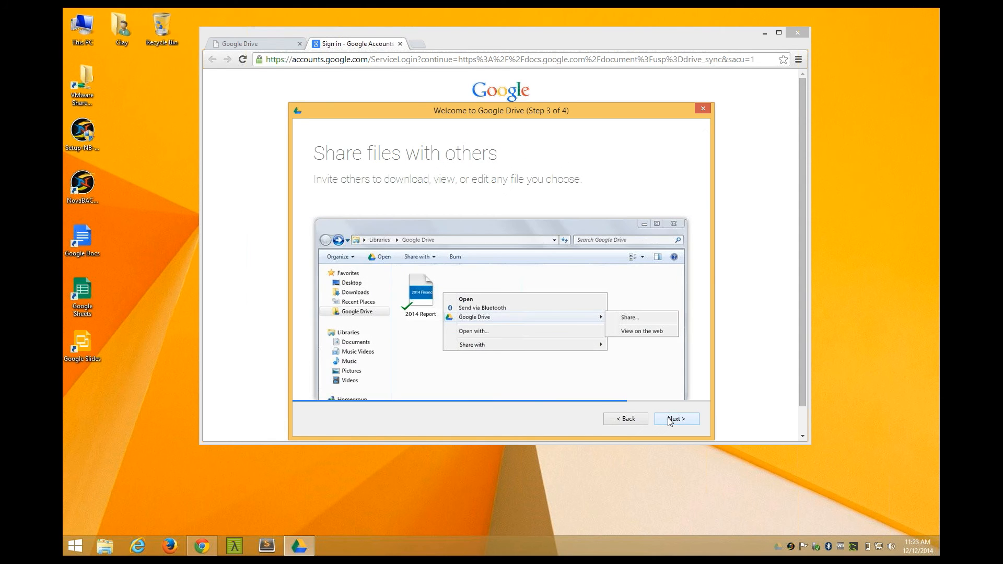
pyautogui.click(670, 420)
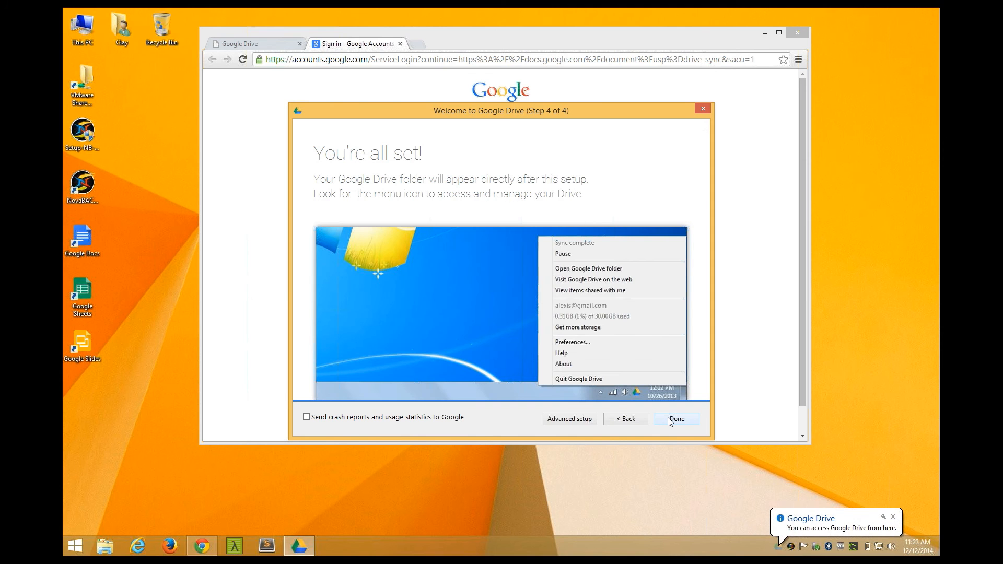
pyautogui.click(671, 420)
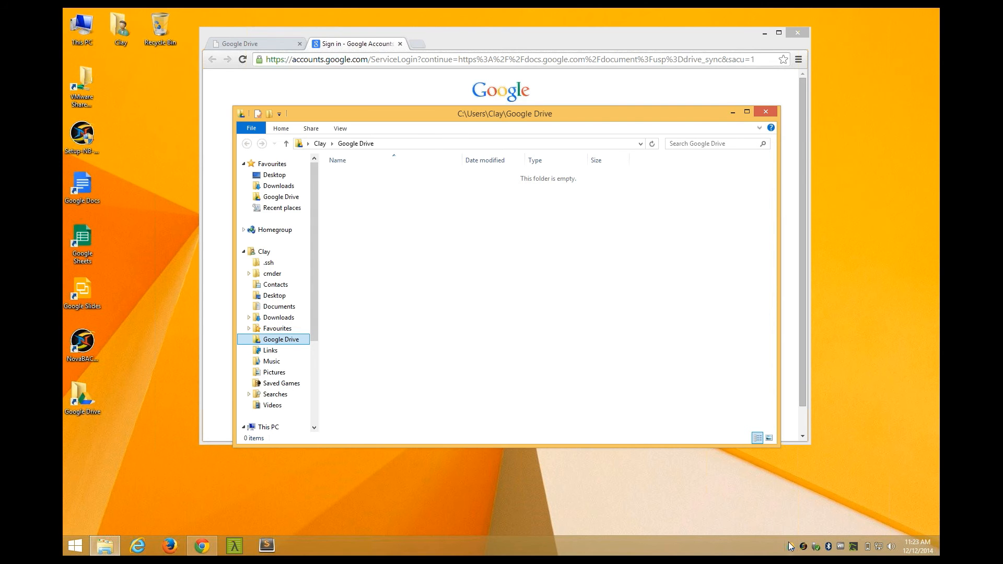
# Check the Google Drive sync status, and close the Google Drive folder window and the browser.
pyautogui.moveTo(793, 547)
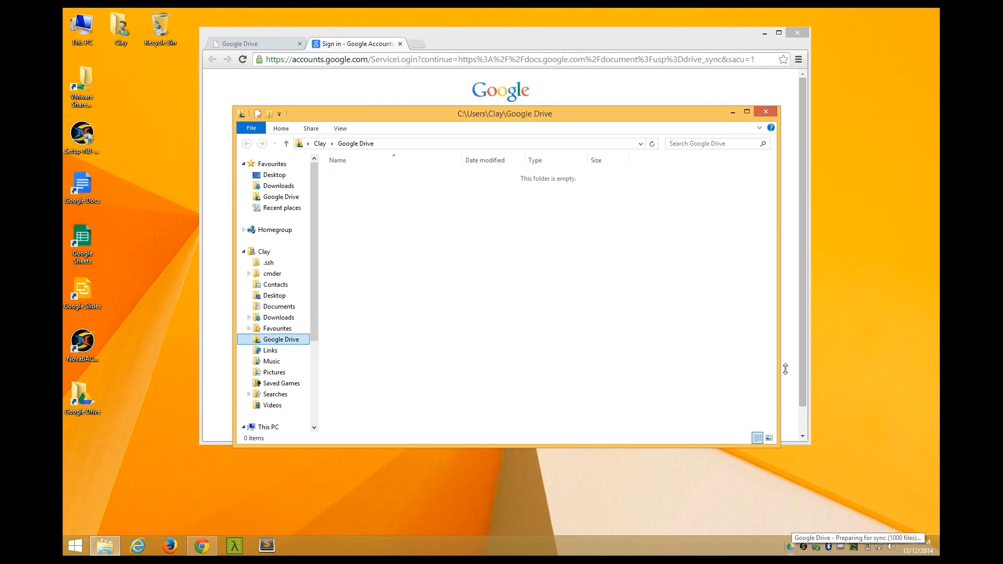
pyautogui.click(766, 112)
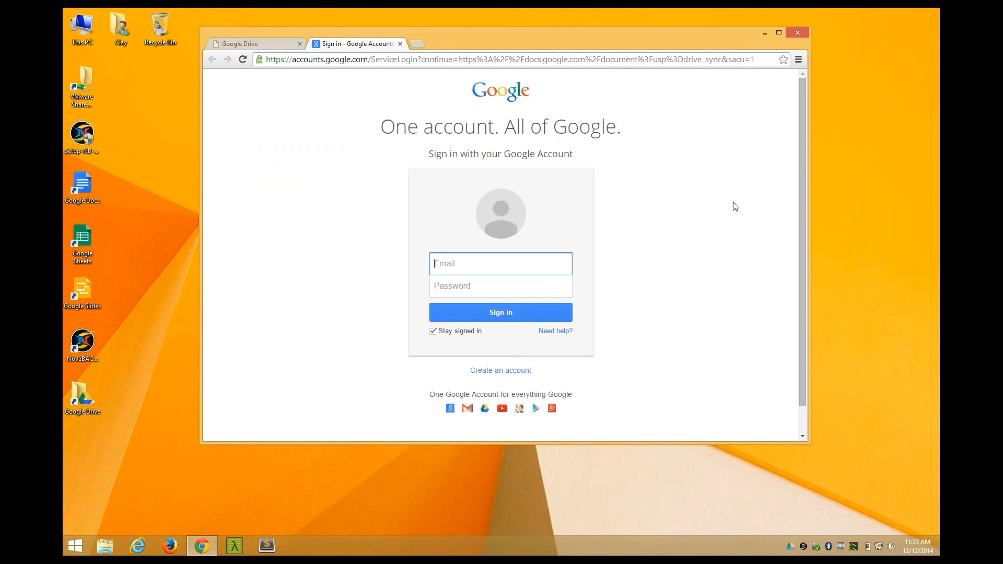
pyautogui.click(801, 31)
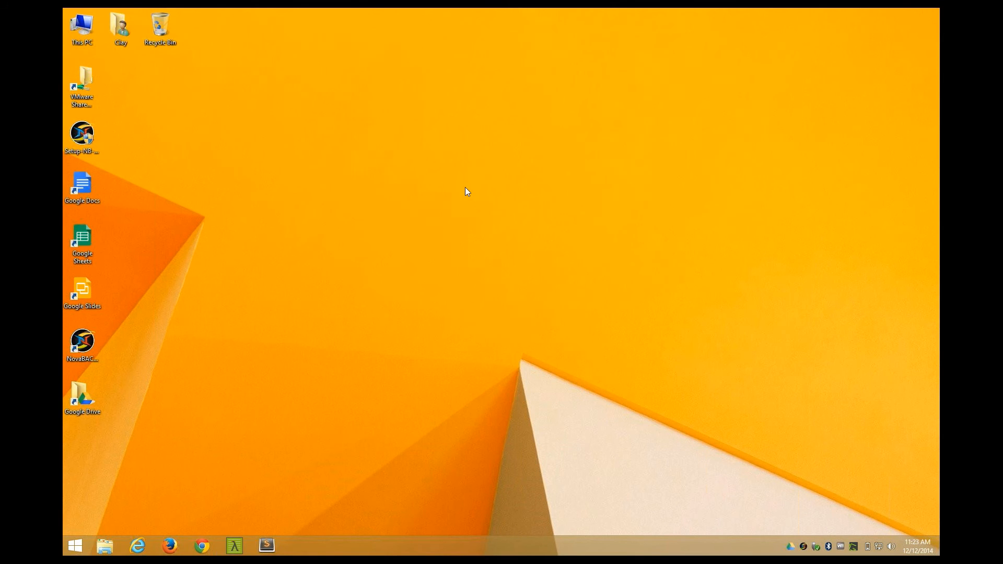
# Launch NovaBACKUP again, continue the trial and open the backup page.
pyautogui.doubleClick(78, 348)
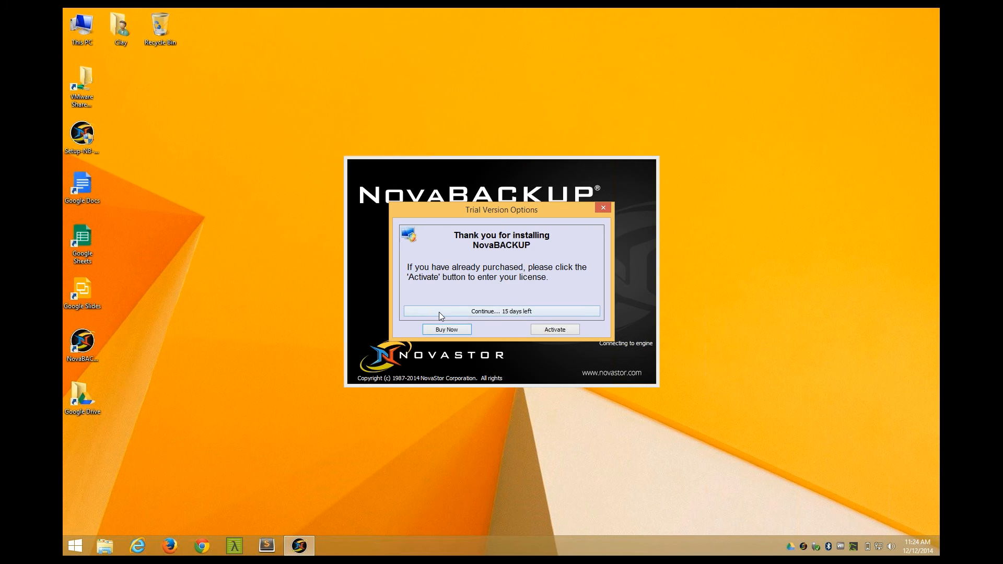
pyautogui.click(439, 312)
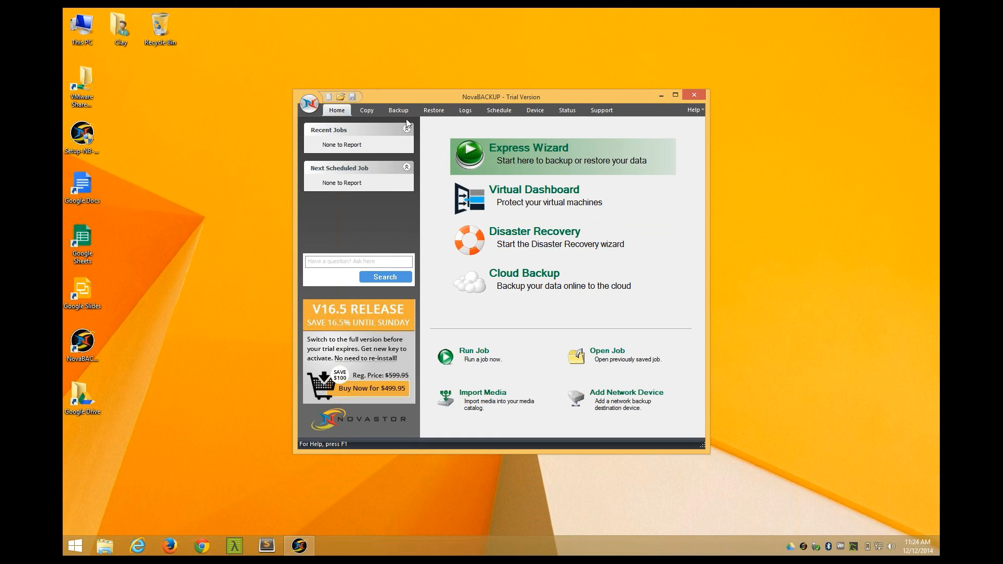
pyautogui.click(400, 111)
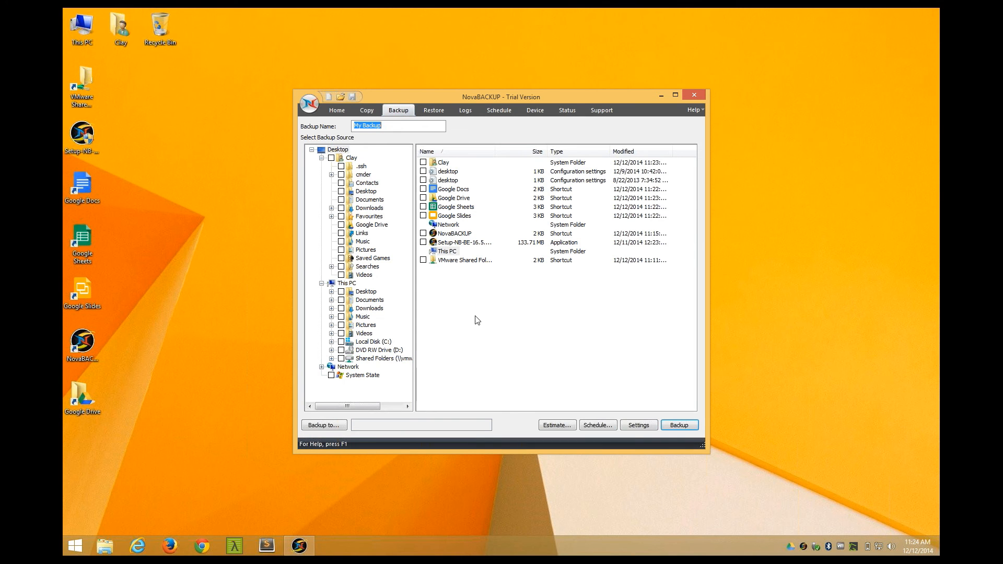
# Select the user profile's Desktop folder as the backup source and name the backup "Desktop Backup".
pyautogui.click(412, 128)
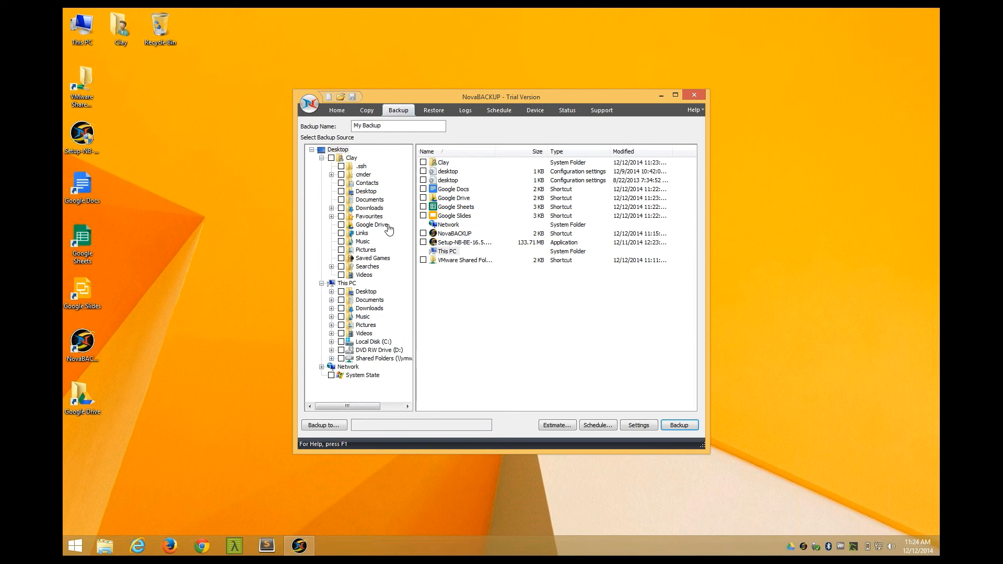
pyautogui.click(341, 192)
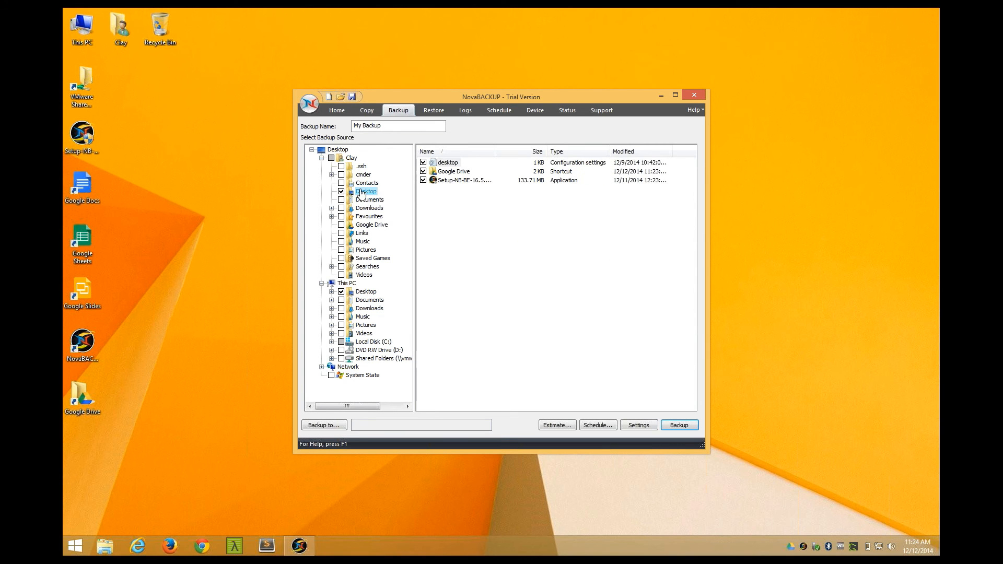
pyautogui.moveTo(404, 127); pyautogui.dragTo(326, 128)
pyautogui.write('De')
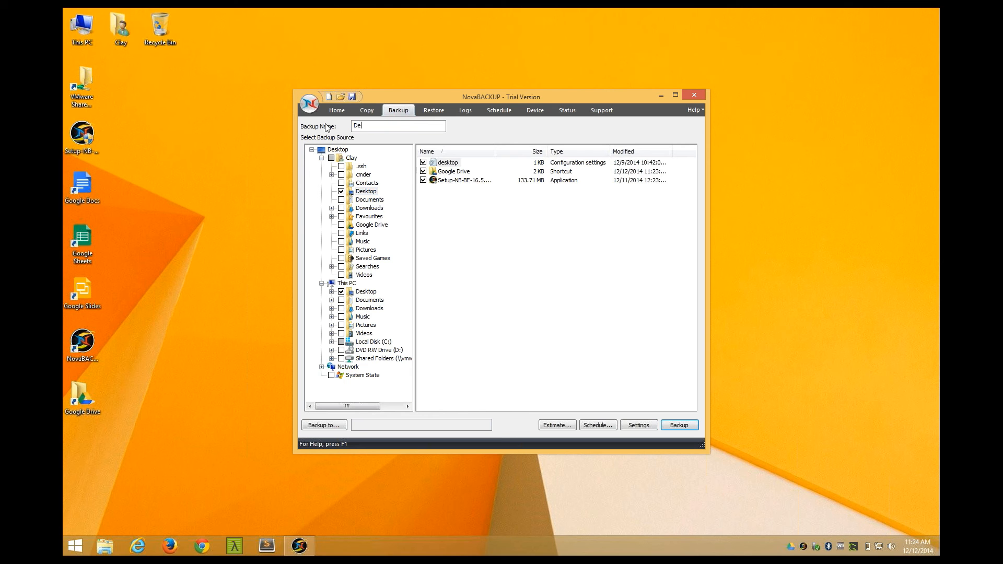
pyautogui.write('sktop Backup')
# Set the backup destination to the Google Drive device with the media name "Desktop".
pyautogui.click(323, 425)
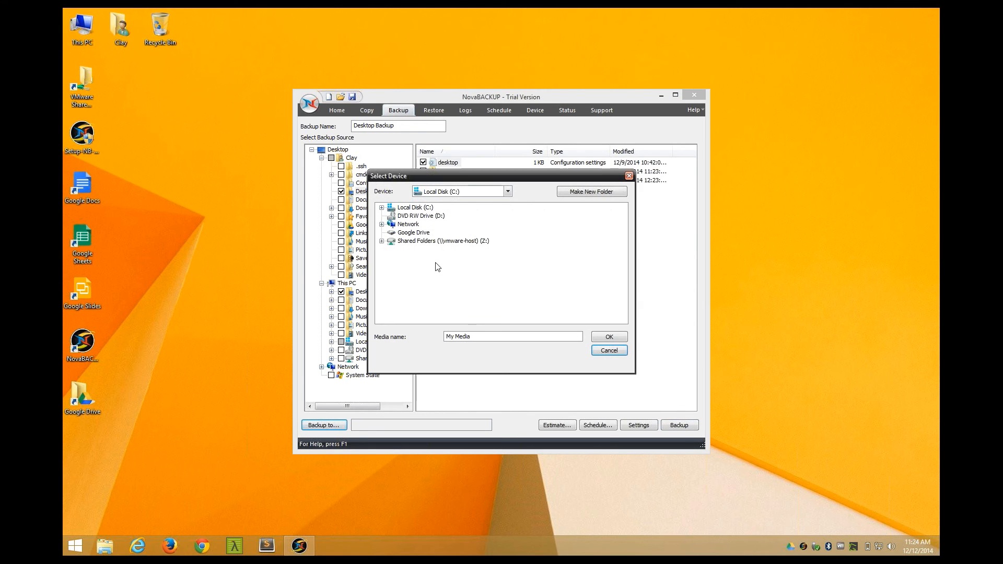
pyautogui.click(416, 234)
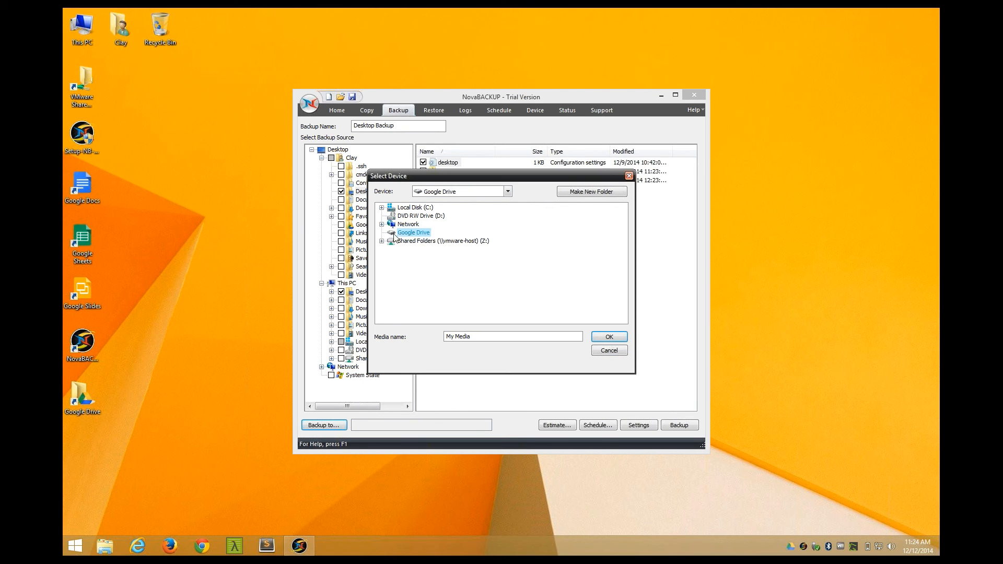
pyautogui.press('Tab')
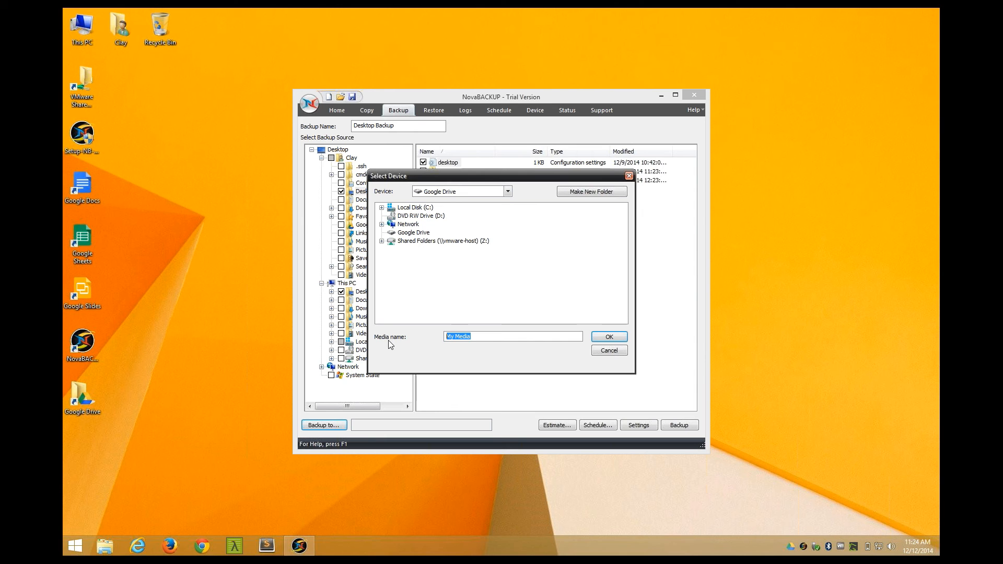
pyautogui.write('Desktop')
pyautogui.click(425, 233)
pyautogui.click(613, 337)
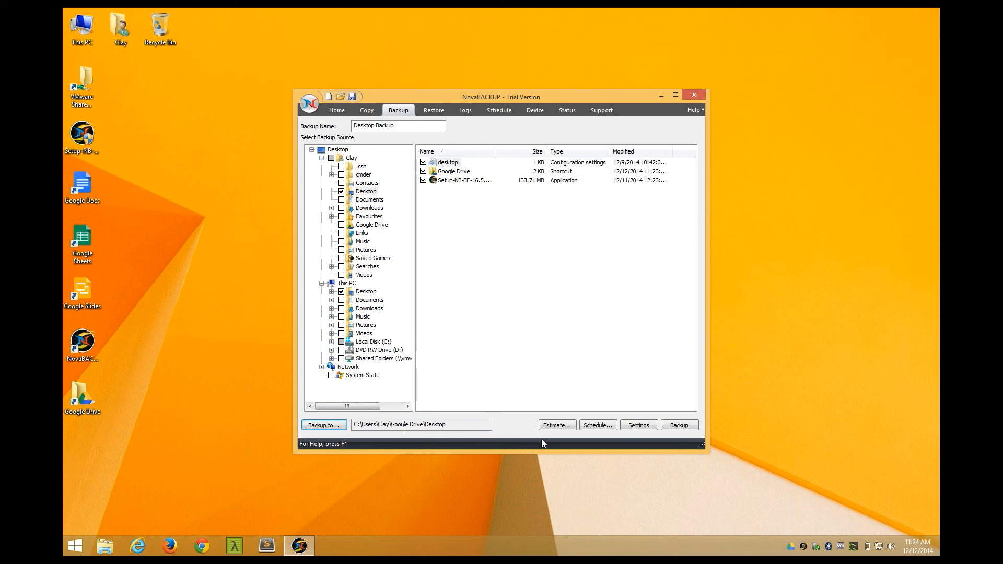
# Review and accept the default advanced backup settings, and run the Desktop Backup job.
pyautogui.click(645, 429)
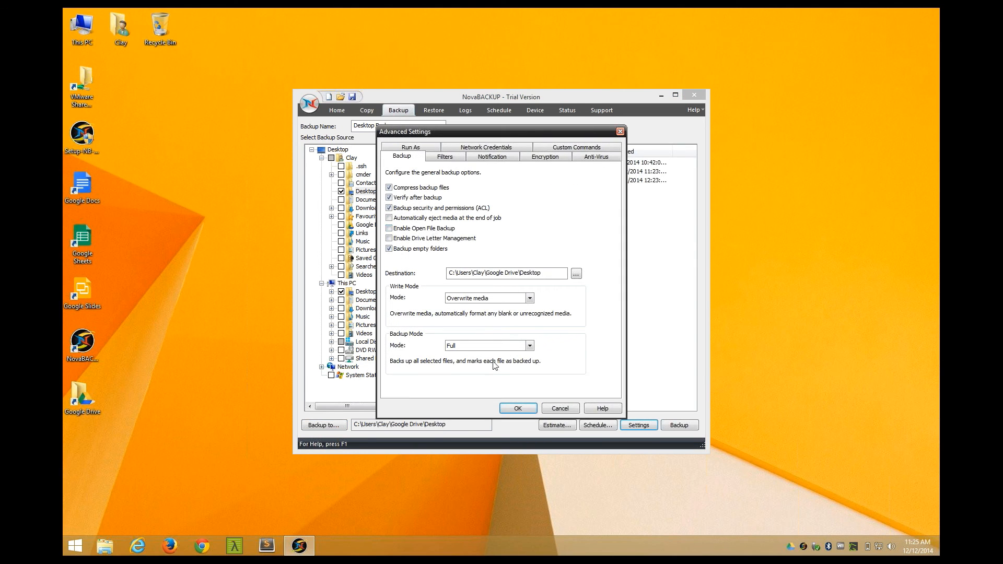
pyautogui.click(520, 406)
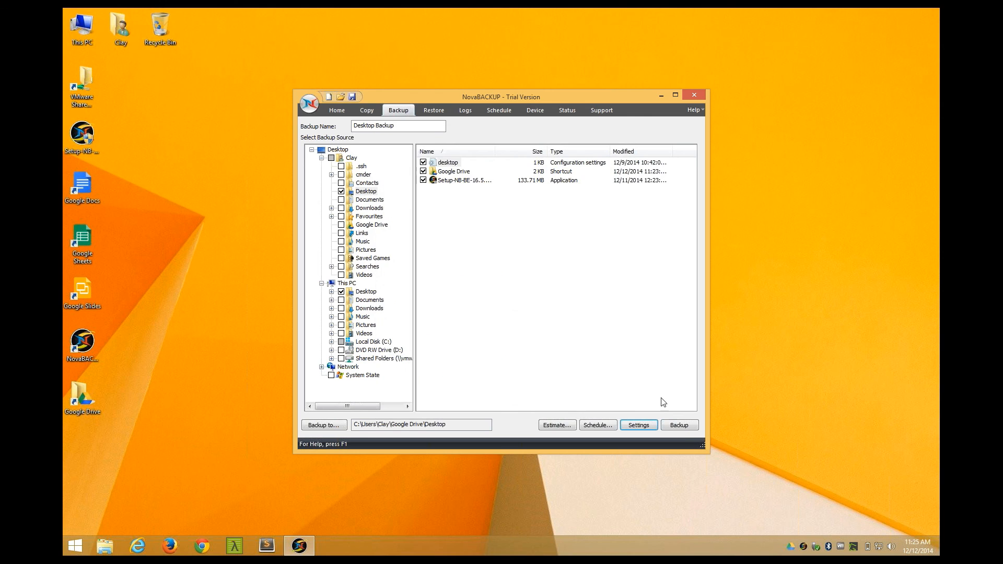
pyautogui.click(679, 425)
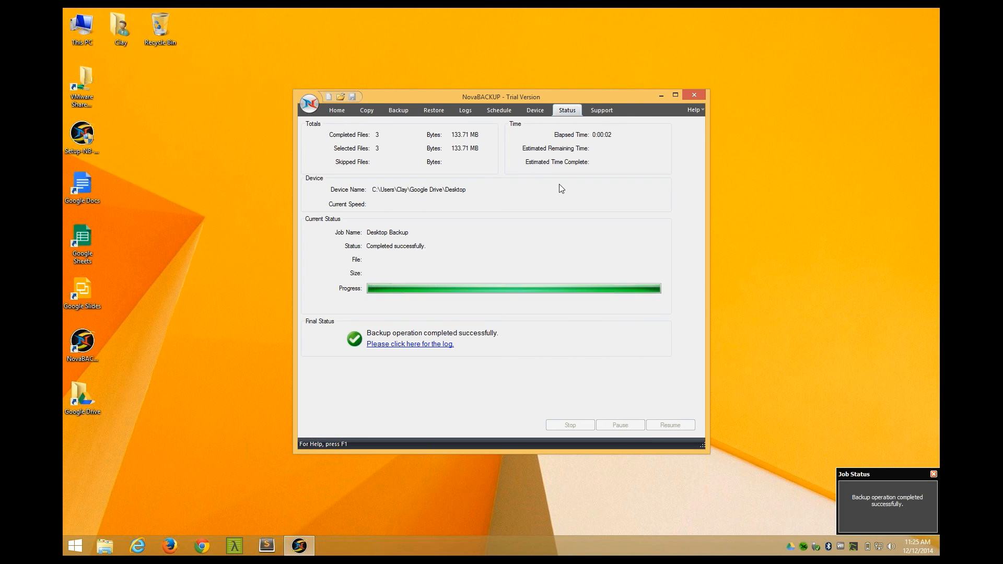
# Dismiss the job status notification and locate the Desktop backup file in the Google Drive folder.
pyautogui.click(935, 475)
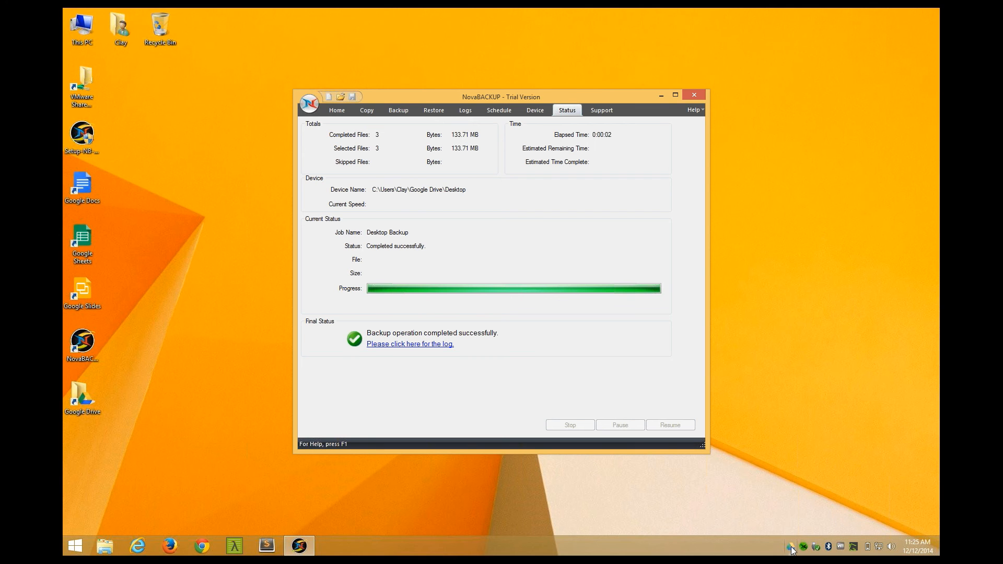
pyautogui.moveTo(791, 547)
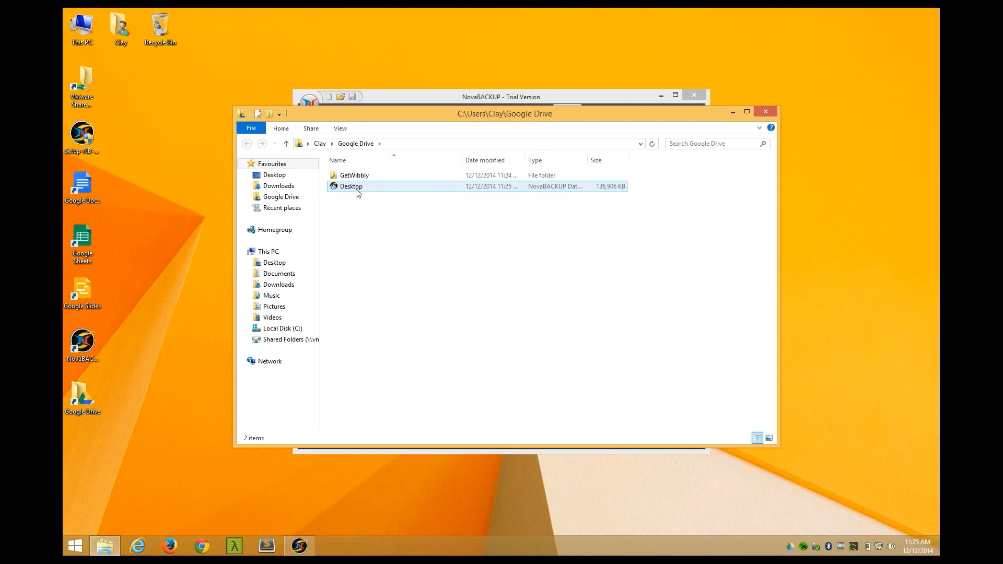
pyautogui.click(357, 188)
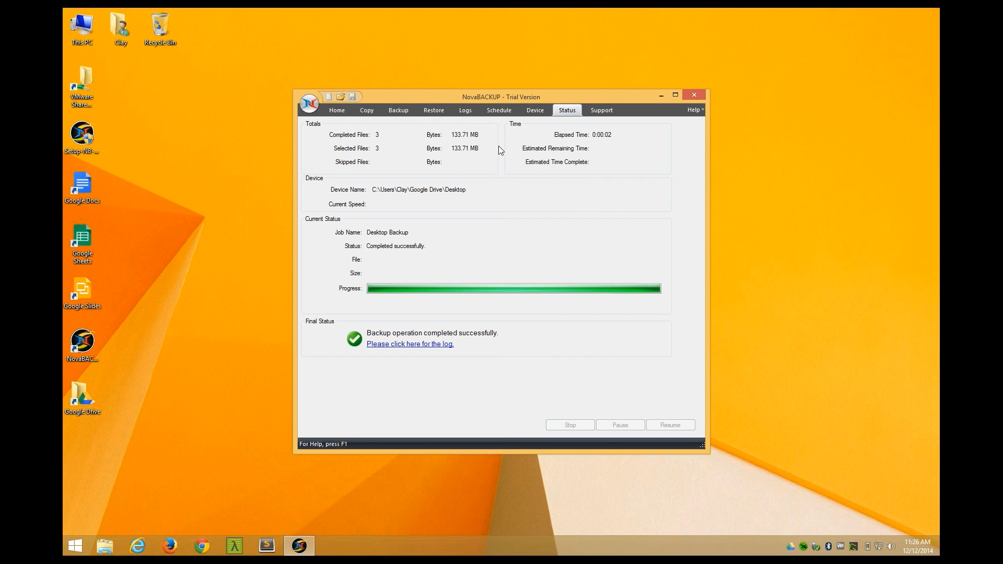
# Return to the backup page, start scheduling the job and save it as "Desktop Backup" in the default Backup folder.
pyautogui.click(392, 111)
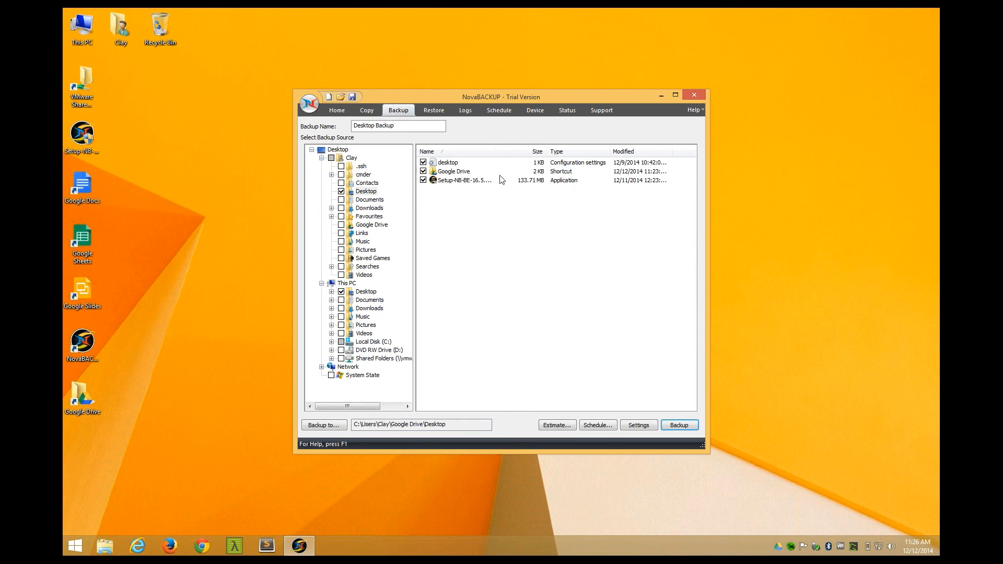
pyautogui.click(473, 182)
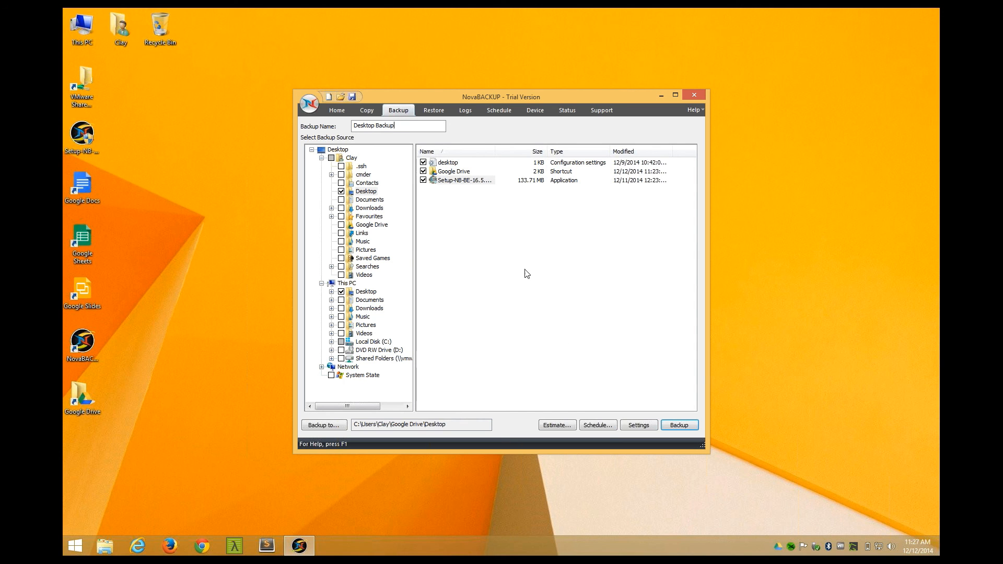
pyautogui.click(598, 426)
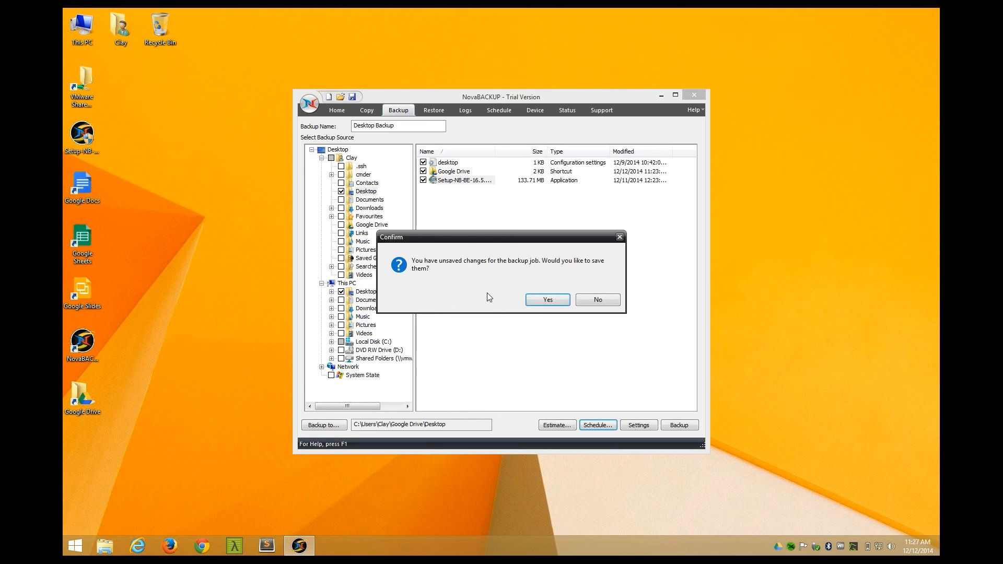
pyautogui.click(547, 300)
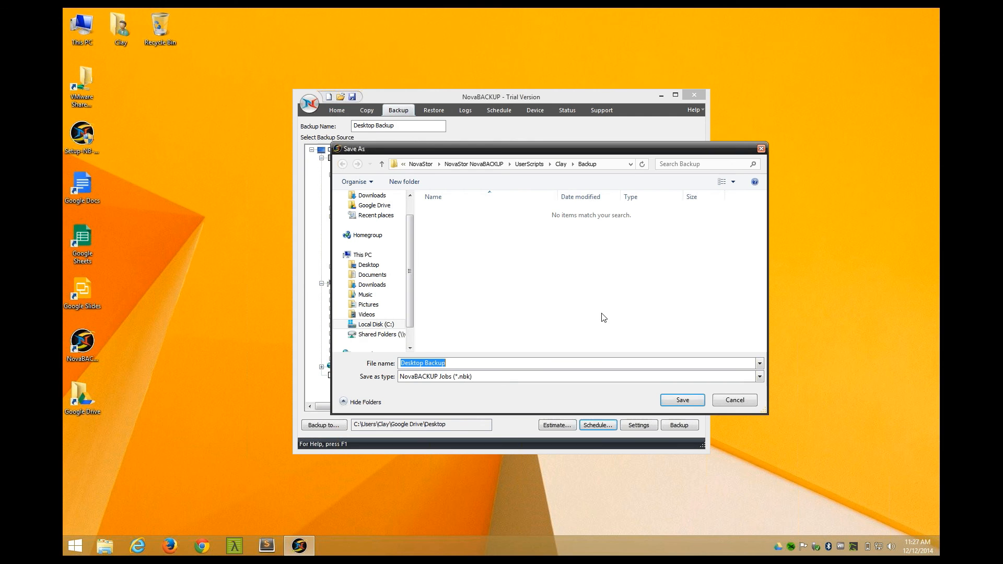
pyautogui.click(679, 399)
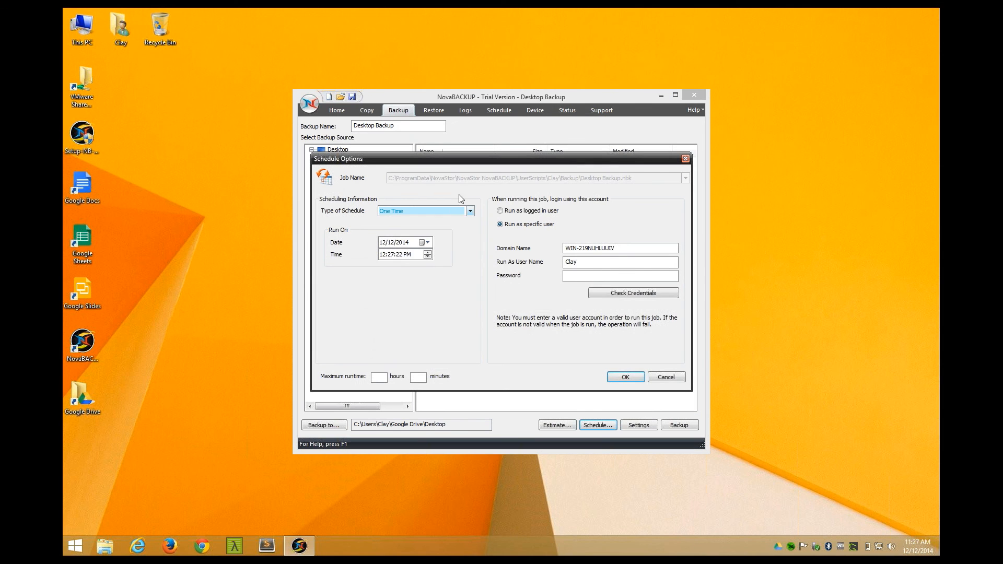
# Set the job's schedule type to Daily with the first run time at 8:00:00 PM.
pyautogui.click(471, 212)
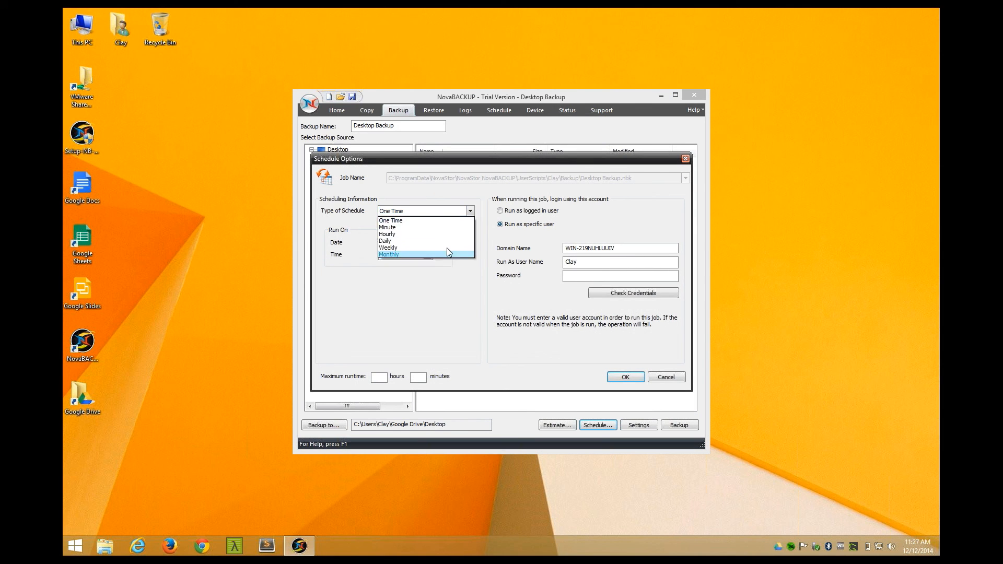
pyautogui.click(446, 241)
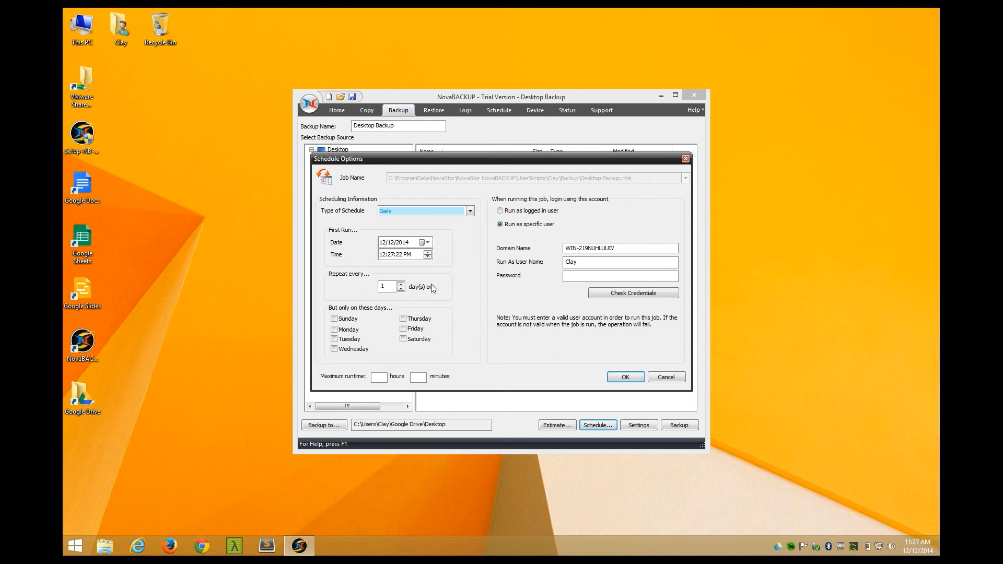
pyautogui.click(383, 256)
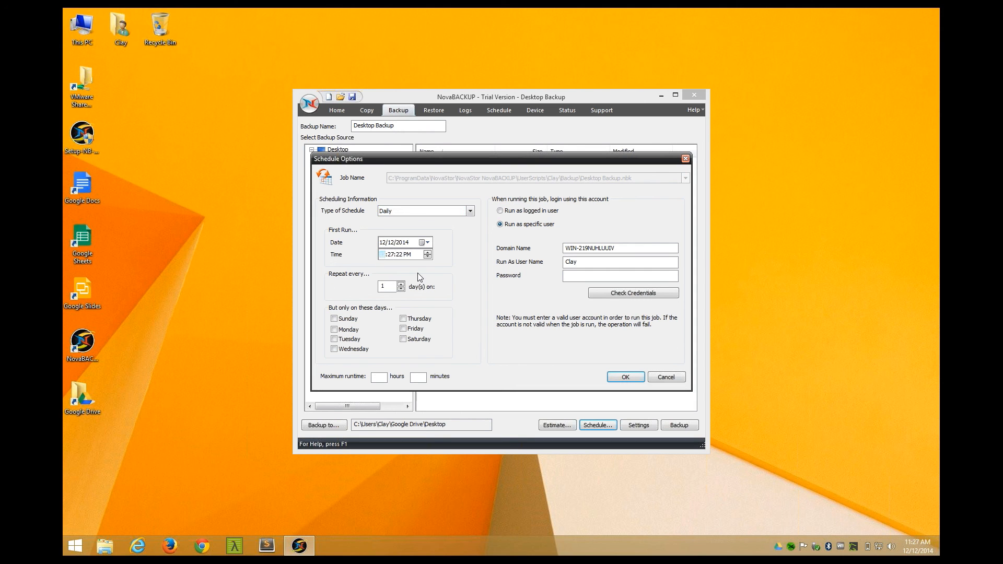
pyautogui.write('8')
pyautogui.press('Tab')
pyautogui.write('00')
pyautogui.write('00')
# Enter the account password for running the job, check the credentials and confirm the schedule.
pyautogui.write('•••••••')
pyautogui.click(628, 294)
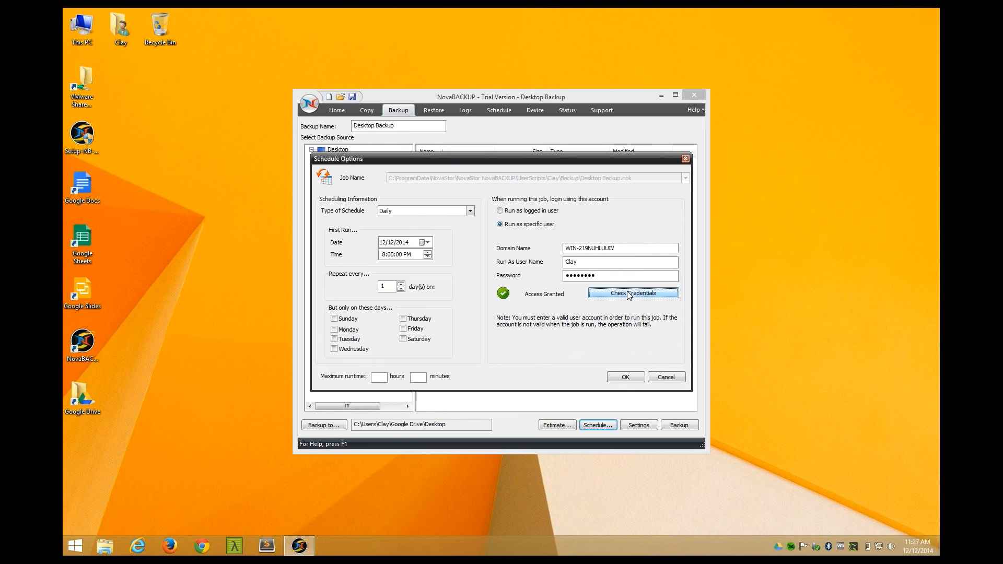
pyautogui.click(626, 376)
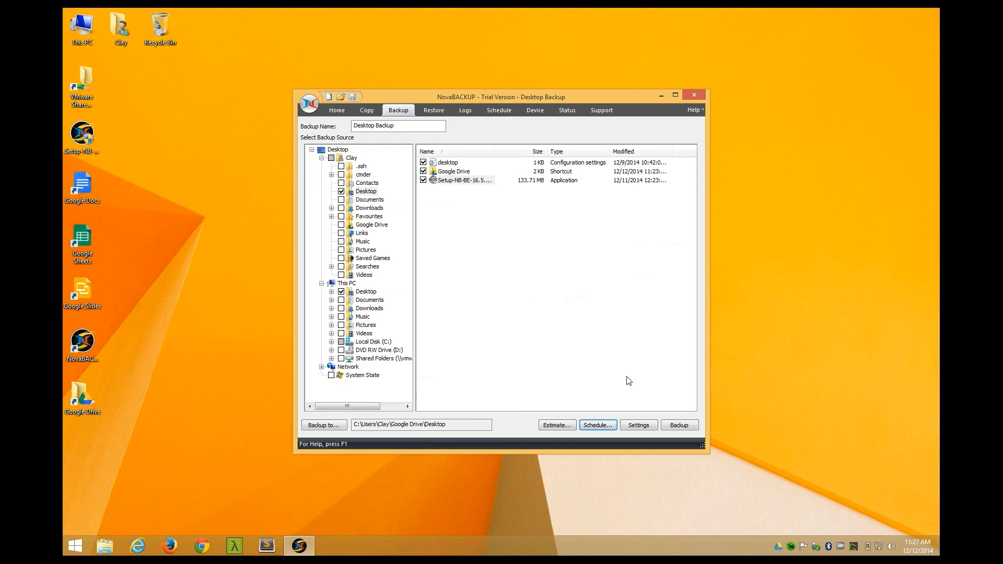
# Check the scheduled jobs list and the Google Drive device in the job's destination selection, and cancel the device selection.
pyautogui.click(499, 111)
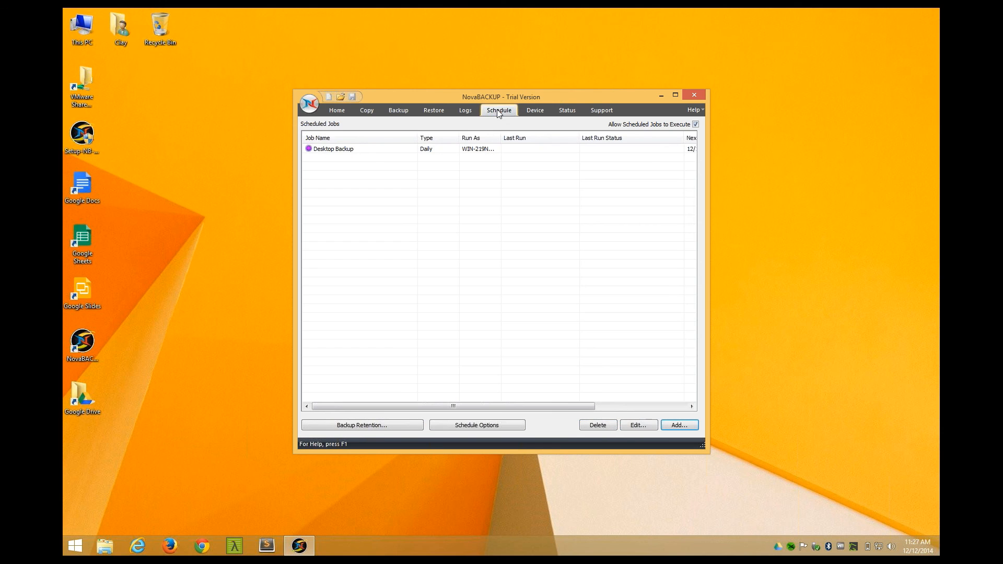
pyautogui.click(412, 108)
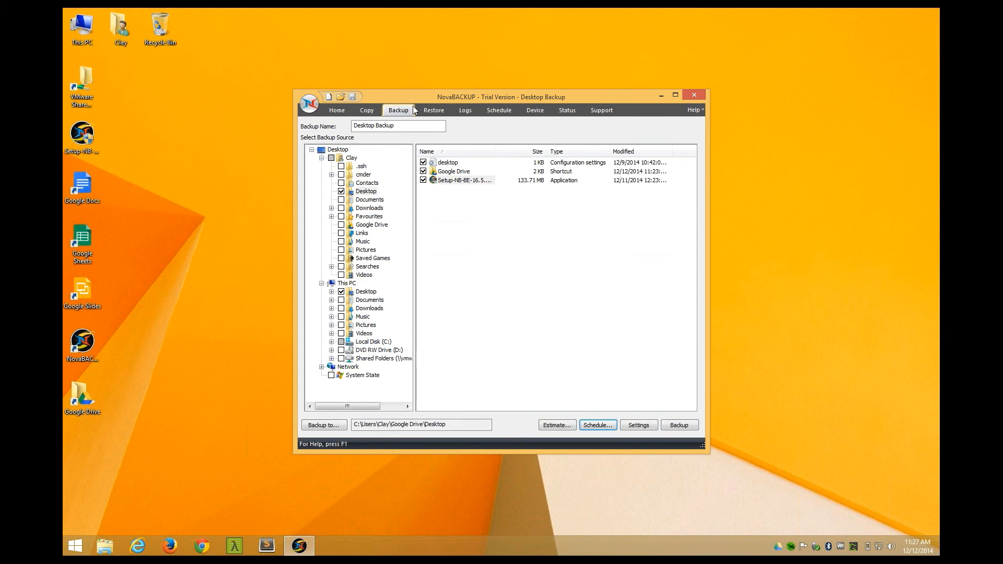
pyautogui.click(324, 426)
pyautogui.click(426, 233)
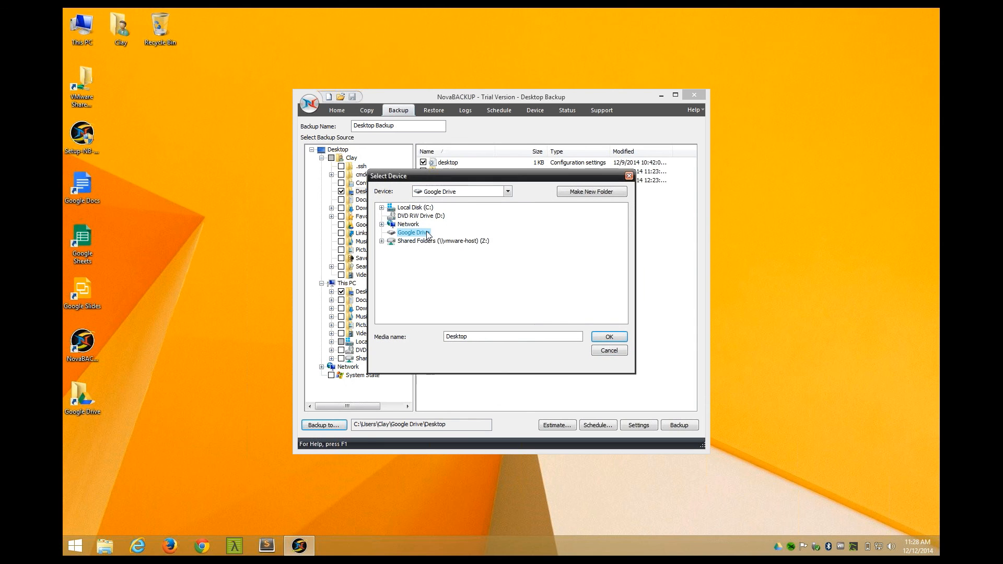
pyautogui.click(605, 352)
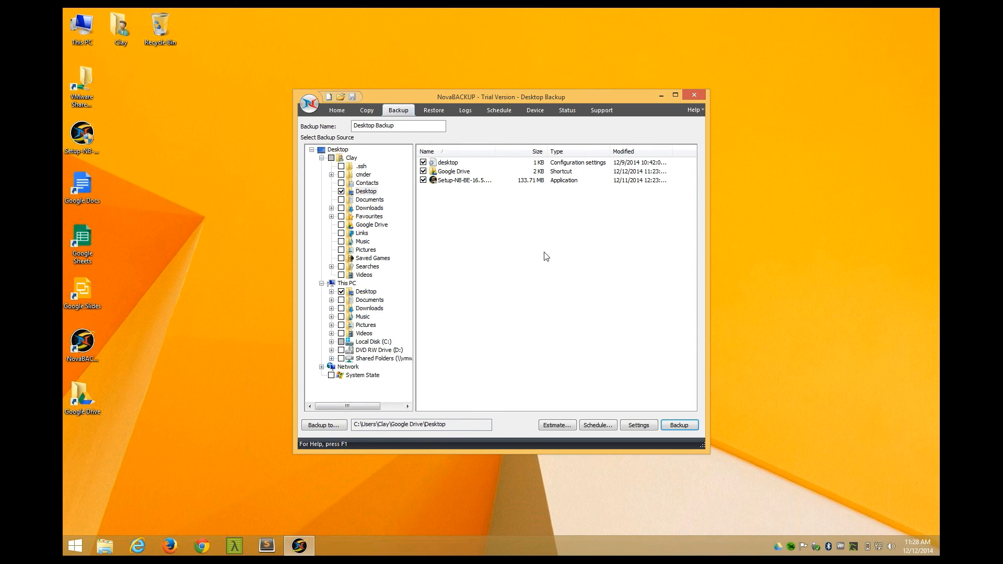